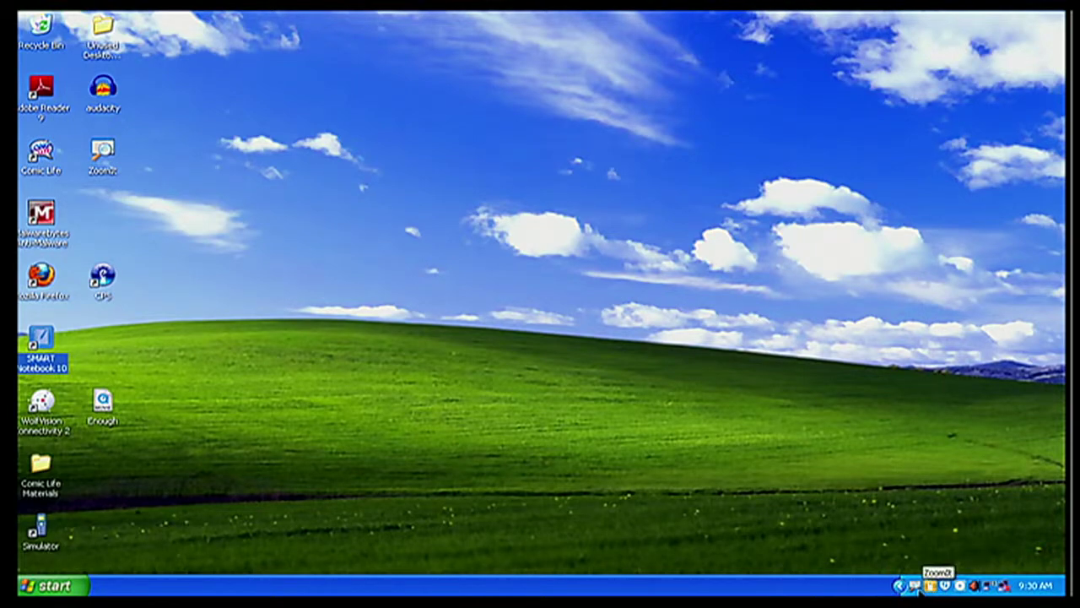
# - Launch SMART Response Teacher Tools from the system-tray SMART Response menu
pyautogui.hotkey('ctrl', '1')
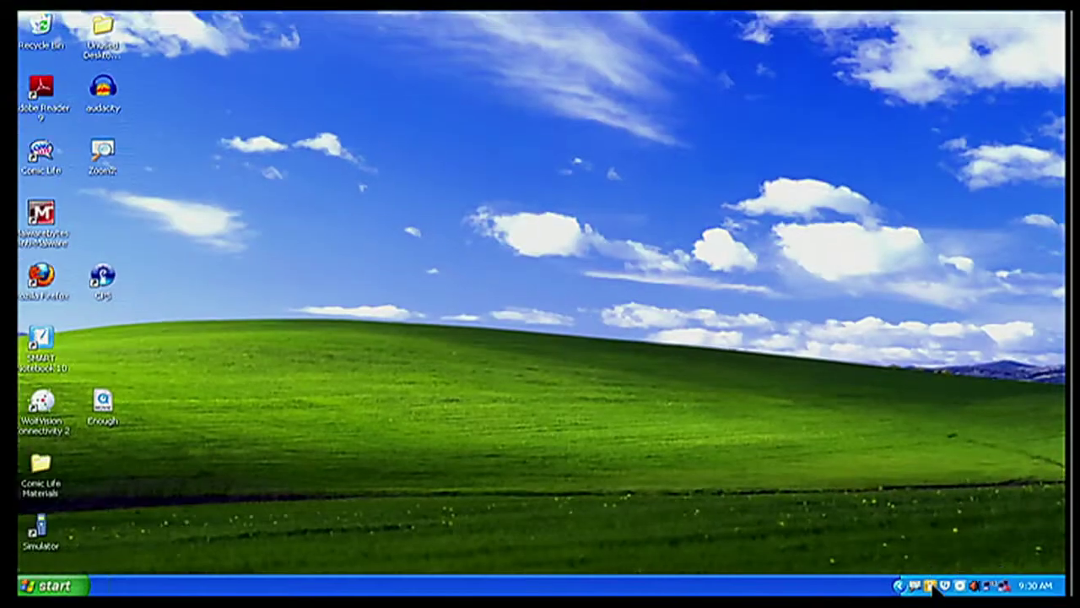
pyautogui.click(930, 585)
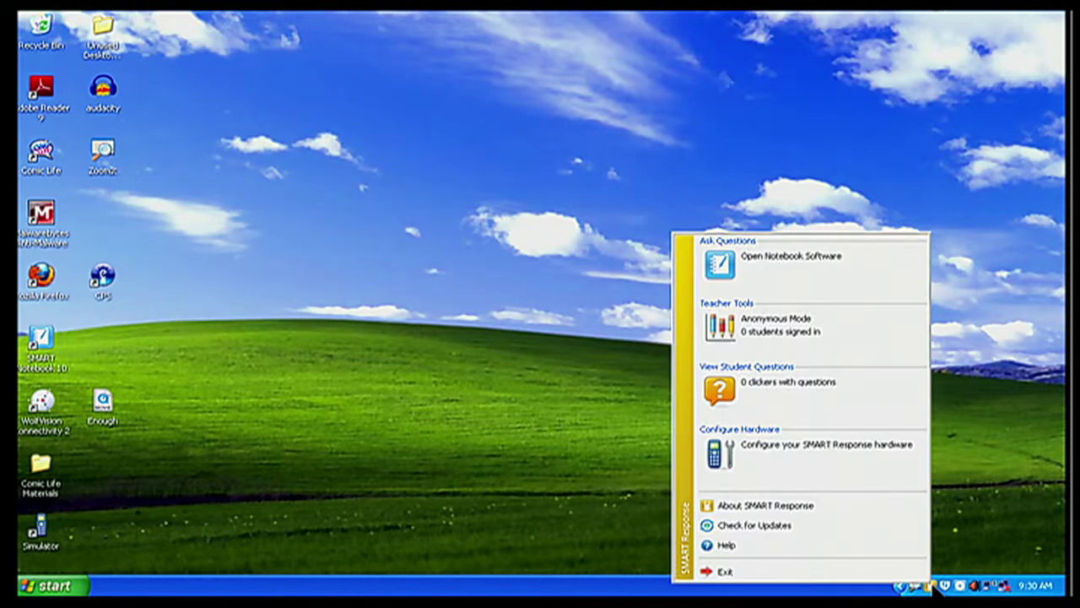
pyautogui.click(835, 456)
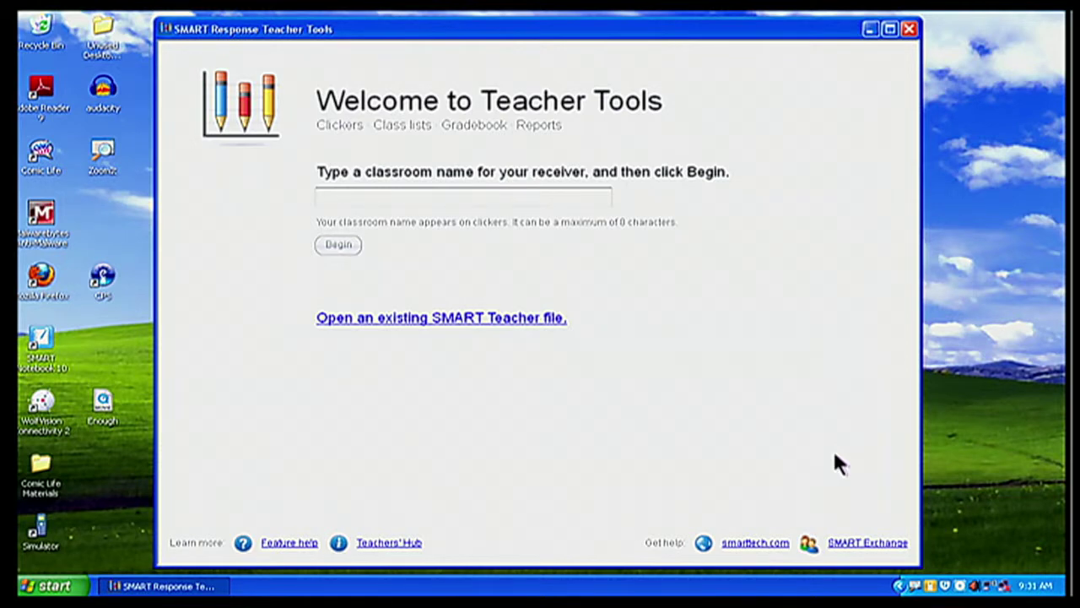
# - Enter EPISD as the classroom name and start the class in Anonymous Mode
pyautogui.click(379, 196)
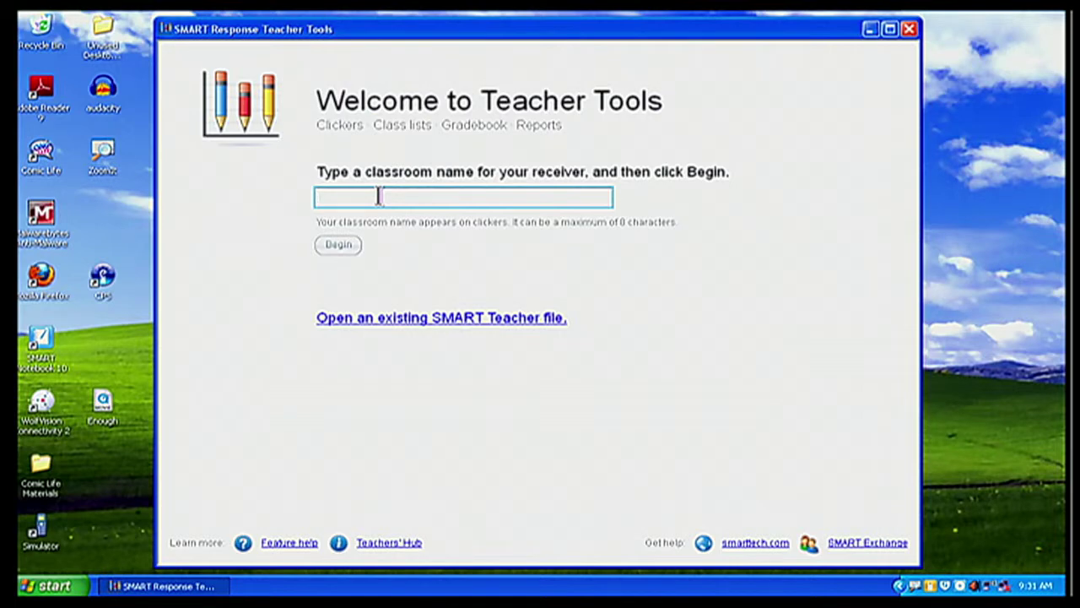
pyautogui.write('EPISD')
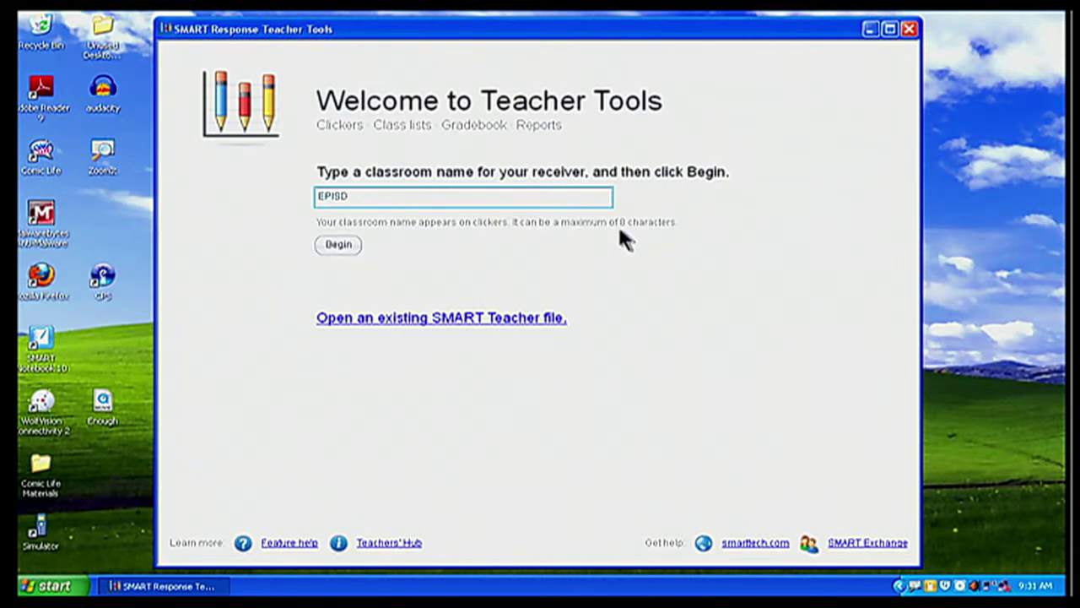
pyautogui.click(340, 245)
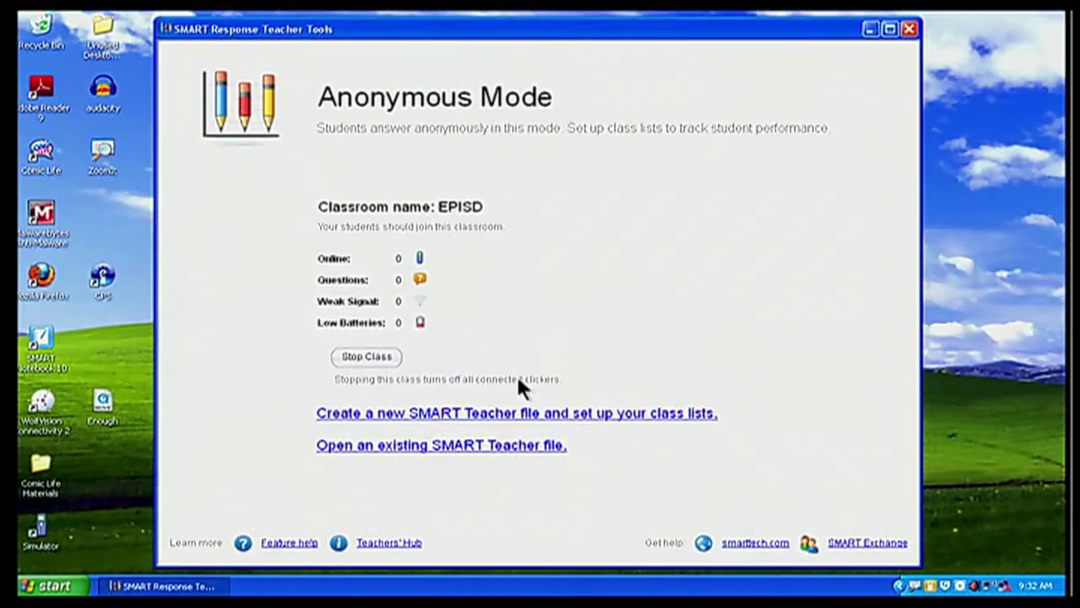
# - Start a new SMART Teacher gradebook file and begin choosing the teacher's title
pyautogui.click(498, 413)
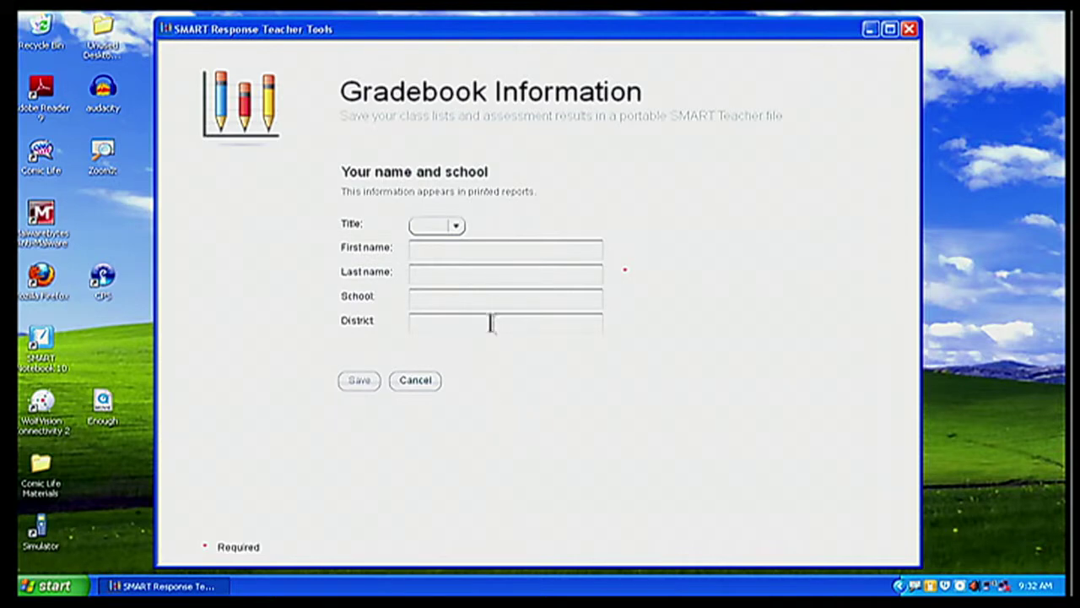
pyautogui.click(449, 226)
# - Set the title to Mr., enter the teacher's first and last name, and save
pyautogui.click(456, 225)
pyautogui.click(426, 272)
pyautogui.click(433, 248)
pyautogui.write('Ron')
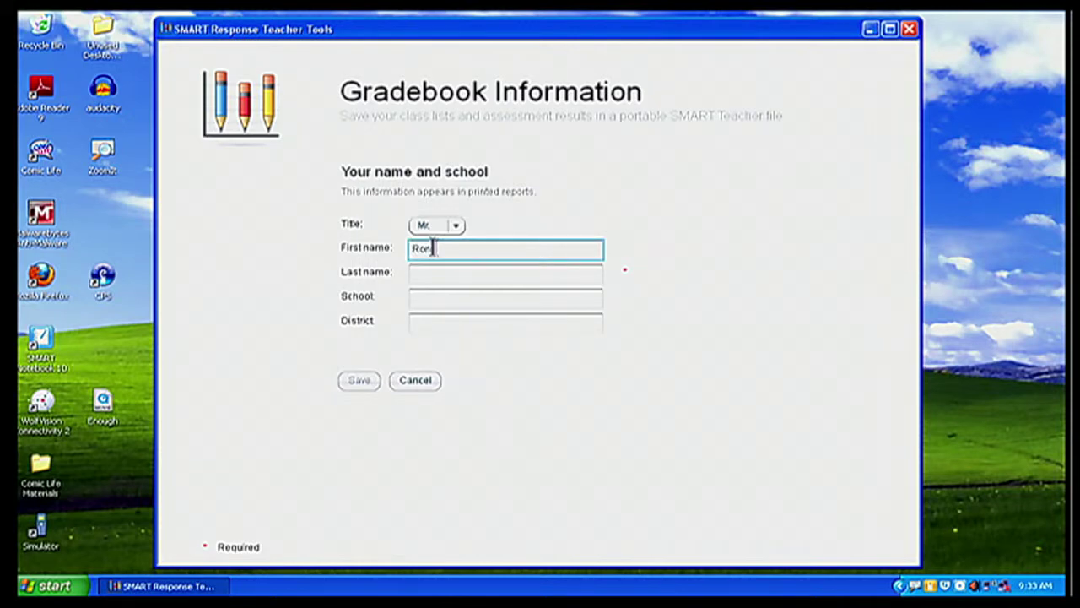
pyautogui.press('BackSpace')
pyautogui.write('bert')
pyautogui.click(440, 277)
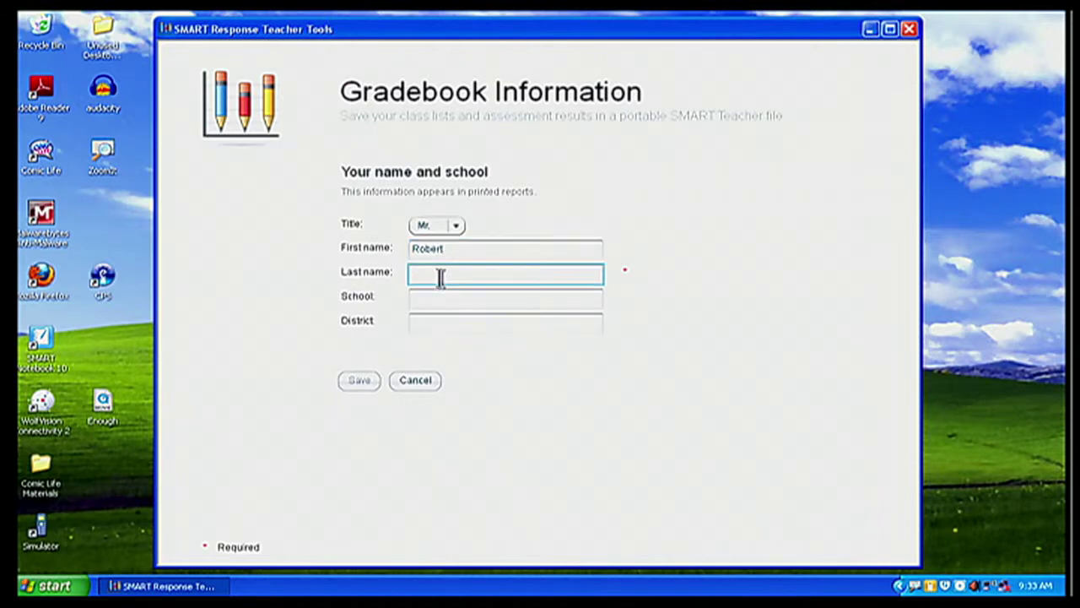
pyautogui.write('Rocha')
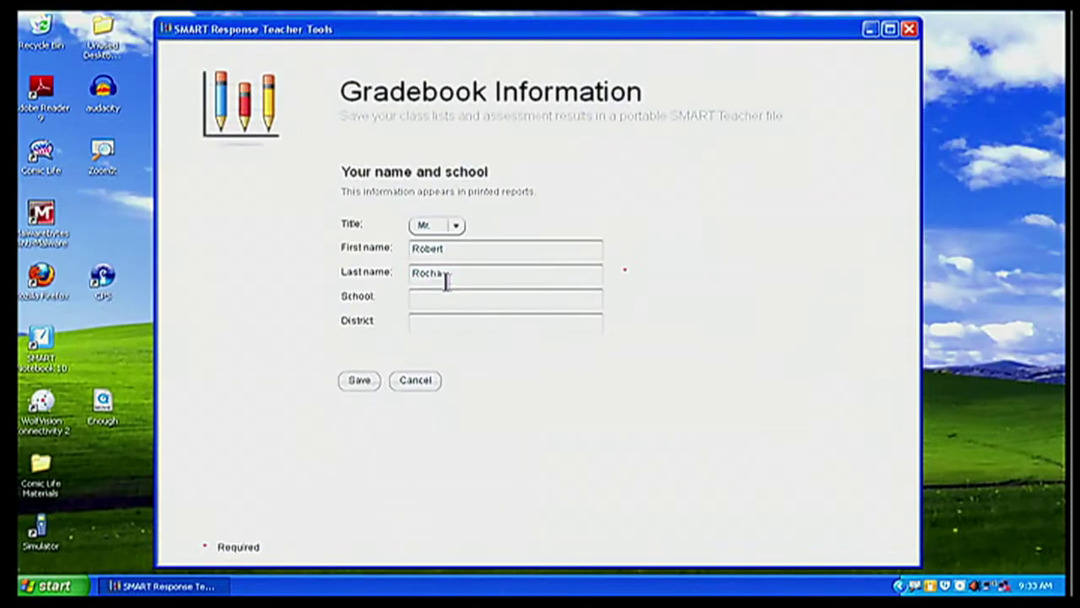
pyautogui.click(366, 502)
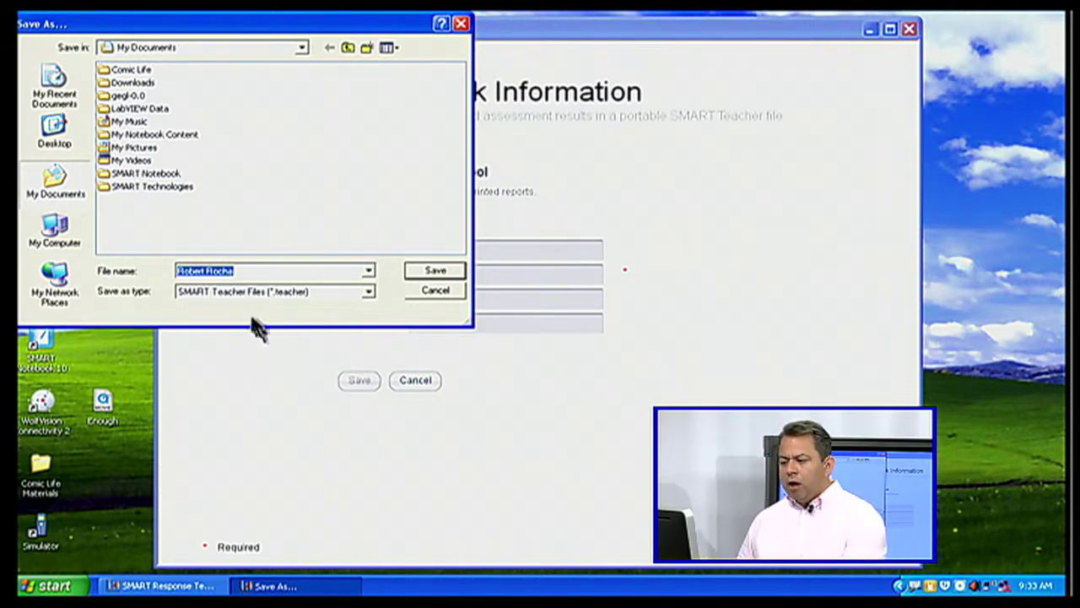
# - Save the new .teacher gradebook file in My Documents
pyautogui.click(430, 271)
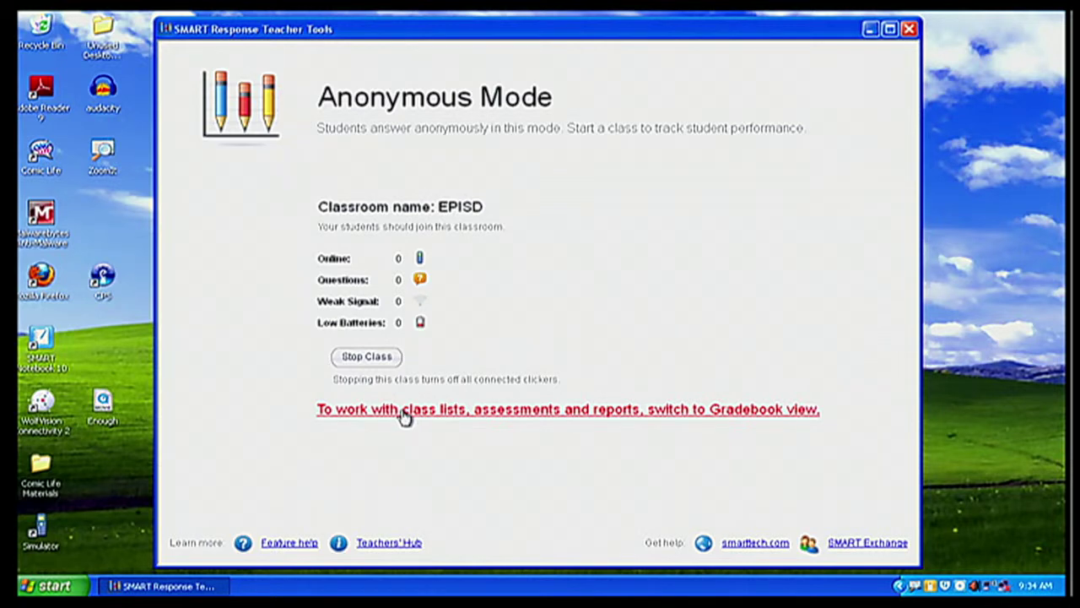
# - Switch to the Gradebook view for the EPISD classroom
pyautogui.click(405, 412)
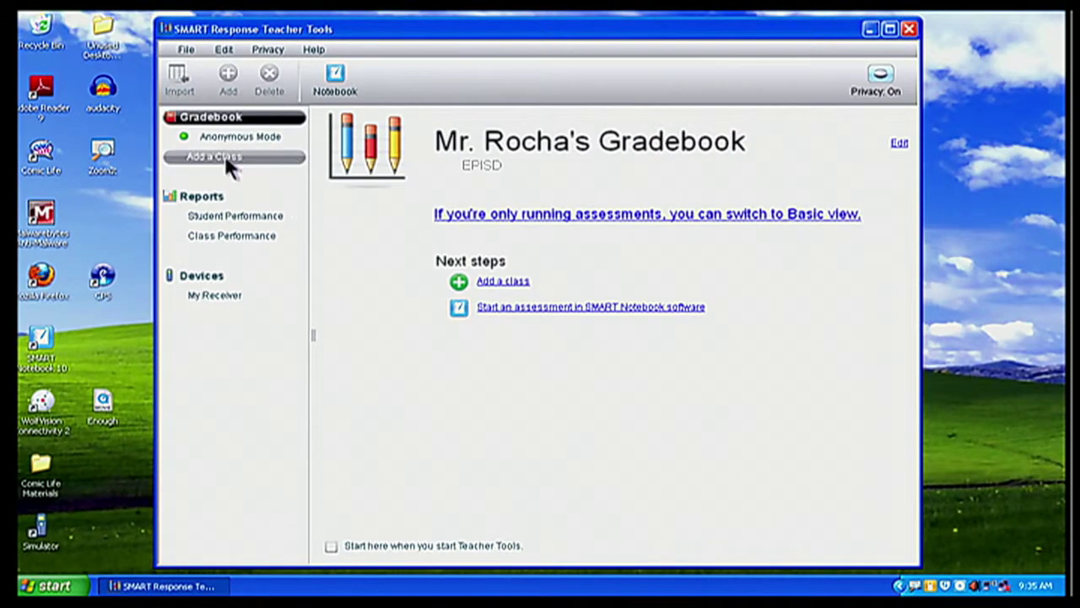
# - Add a class named 'Period 1' with its passing grade changed from 50 to 70%
pyautogui.click(164, 214)
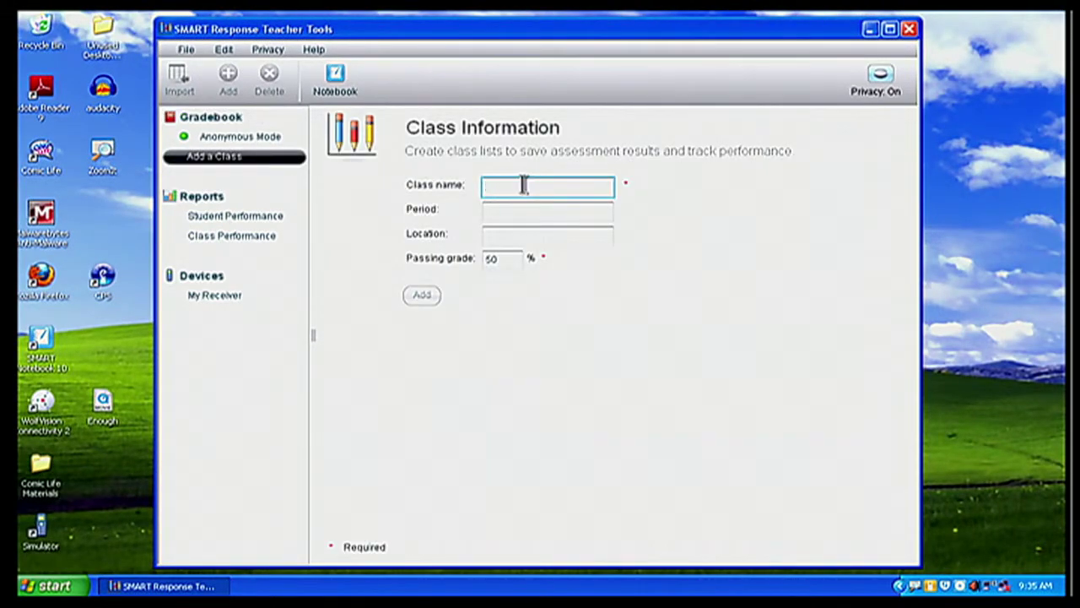
pyautogui.write('Period 1')
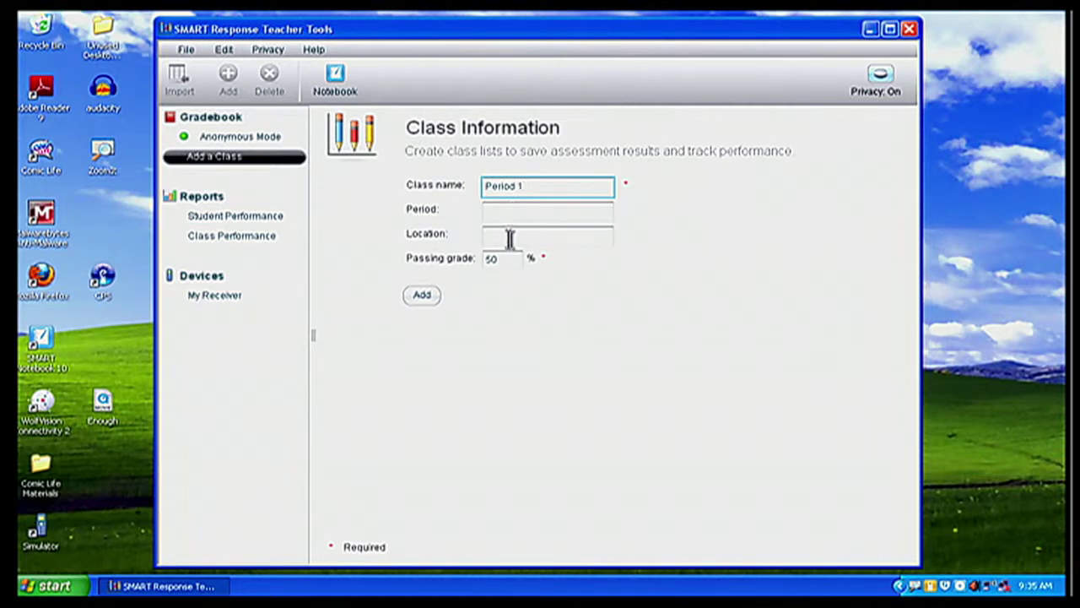
pyautogui.doubleClick(509, 264)
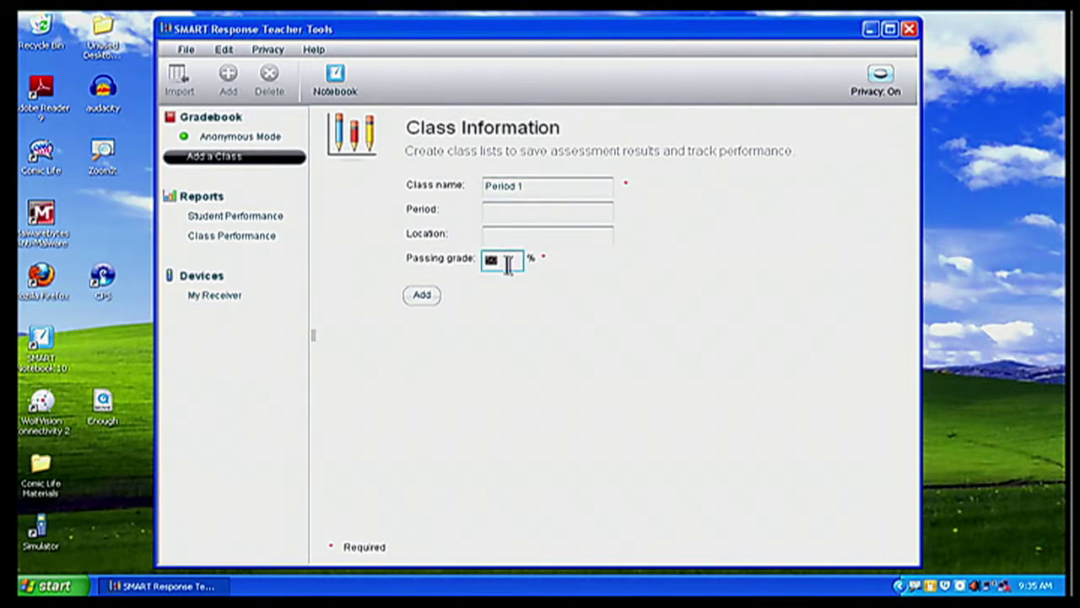
pyautogui.press('BackSpace')
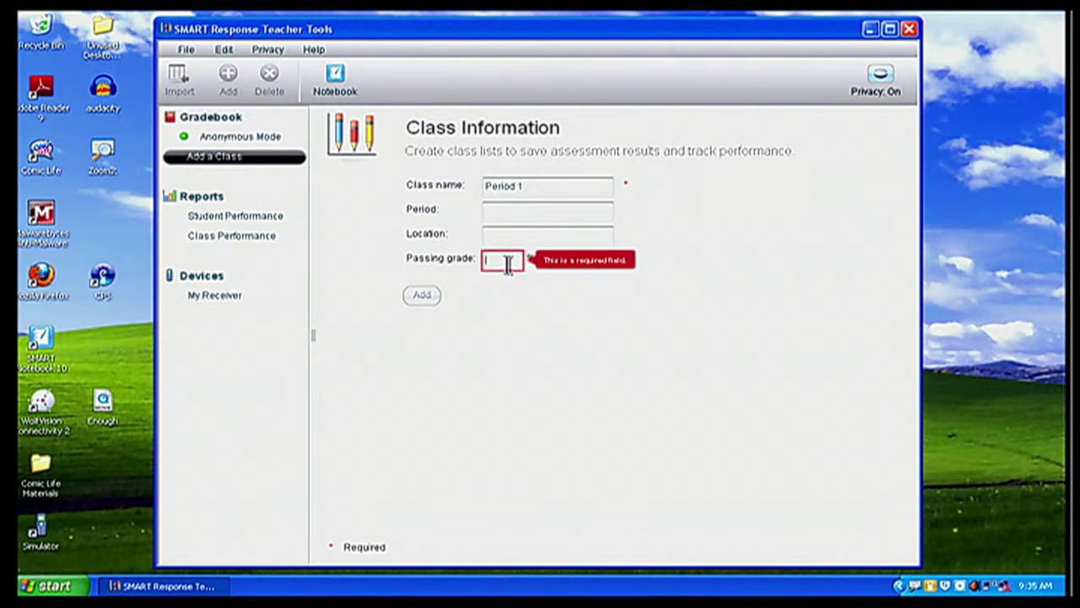
pyautogui.write('70')
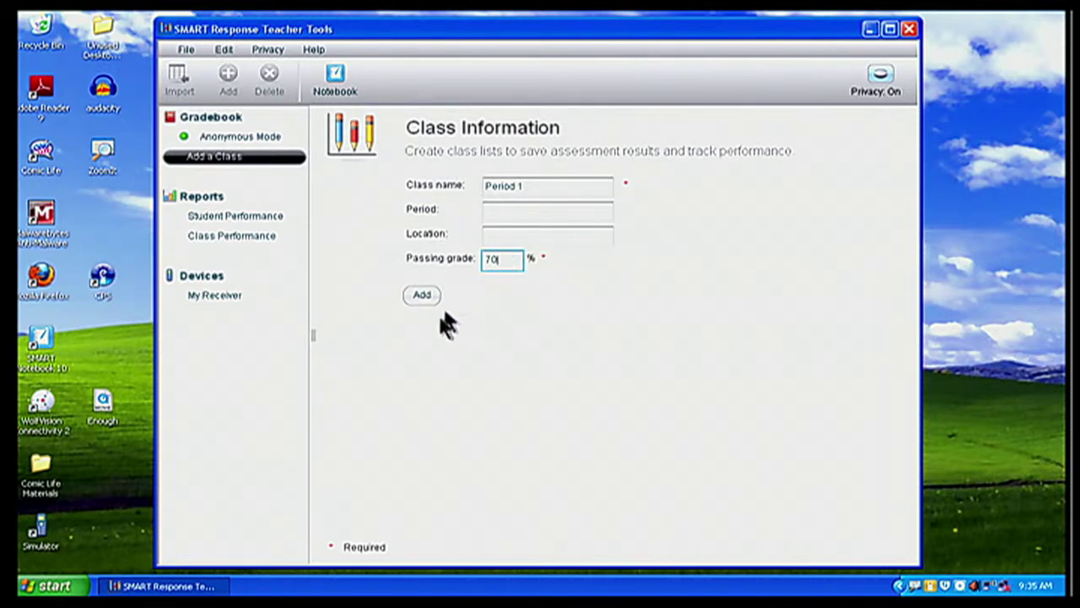
pyautogui.click(419, 300)
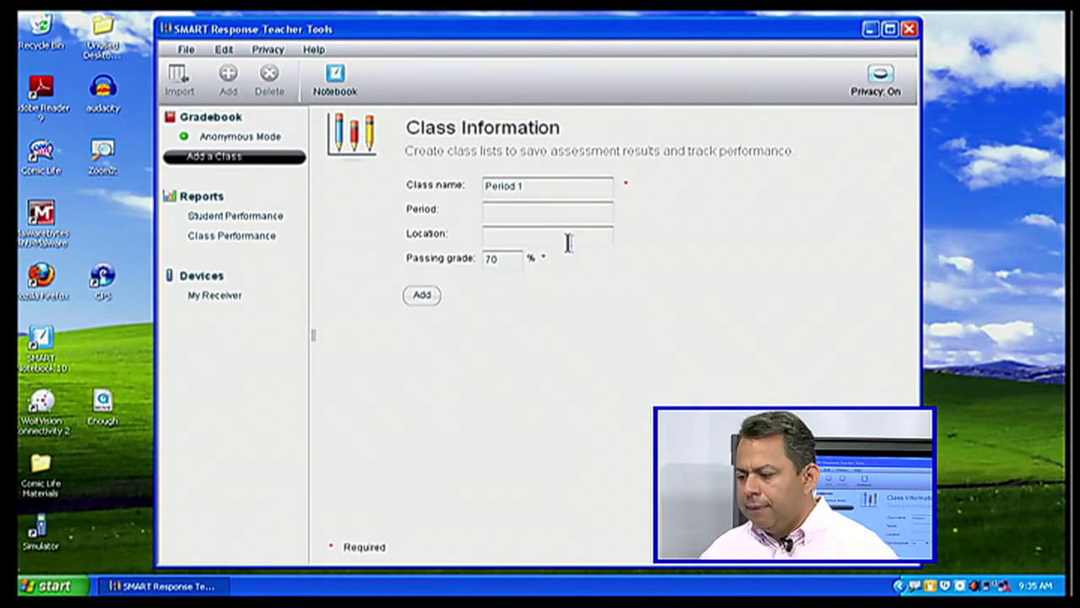
pyautogui.click(247, 410)
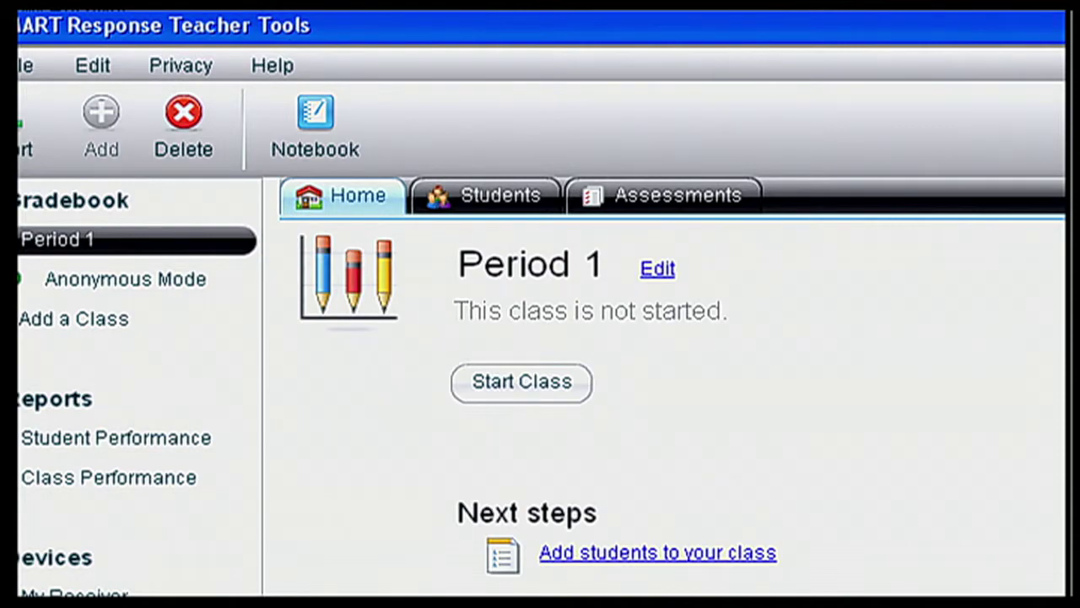
# - Show the Period 1 class's Students tab
pyautogui.press('super')
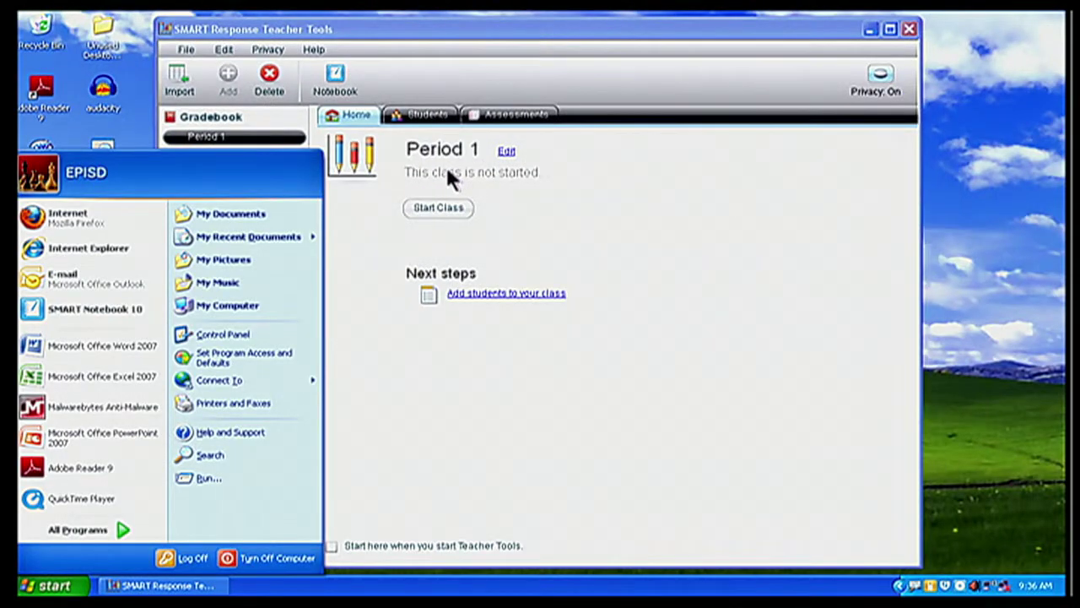
pyautogui.click(419, 115)
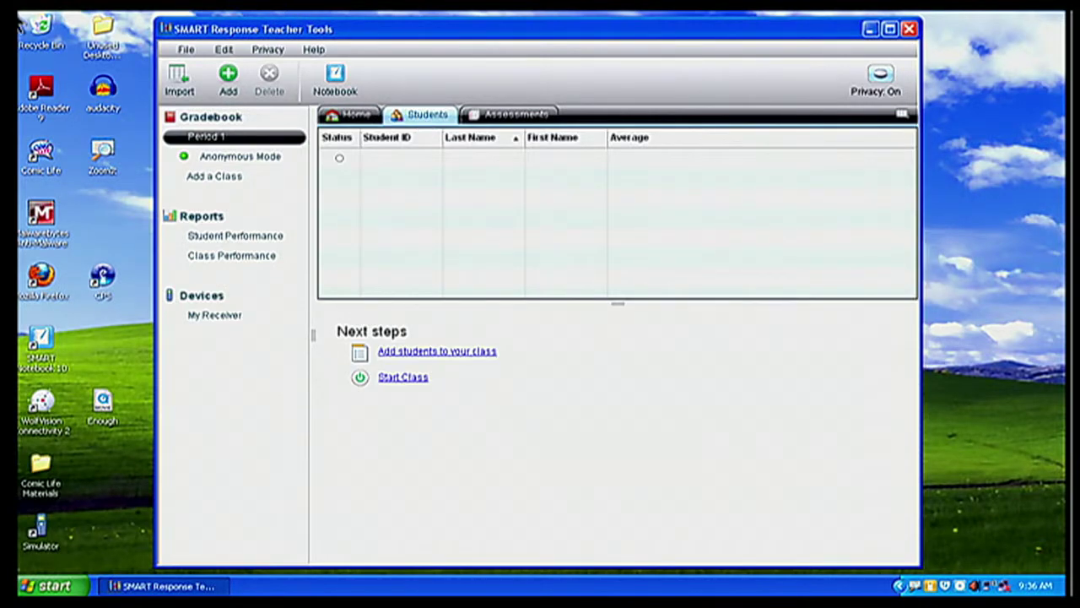
# - Maximize the Teacher Tools window and switch Privacy off
pyautogui.click(890, 30)
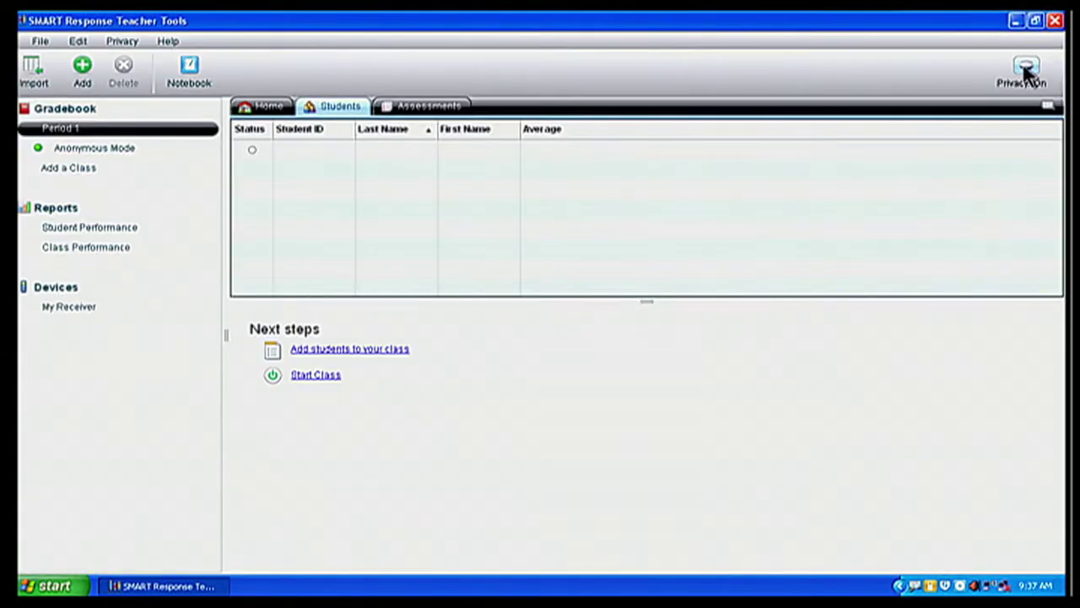
pyautogui.click(1039, 84)
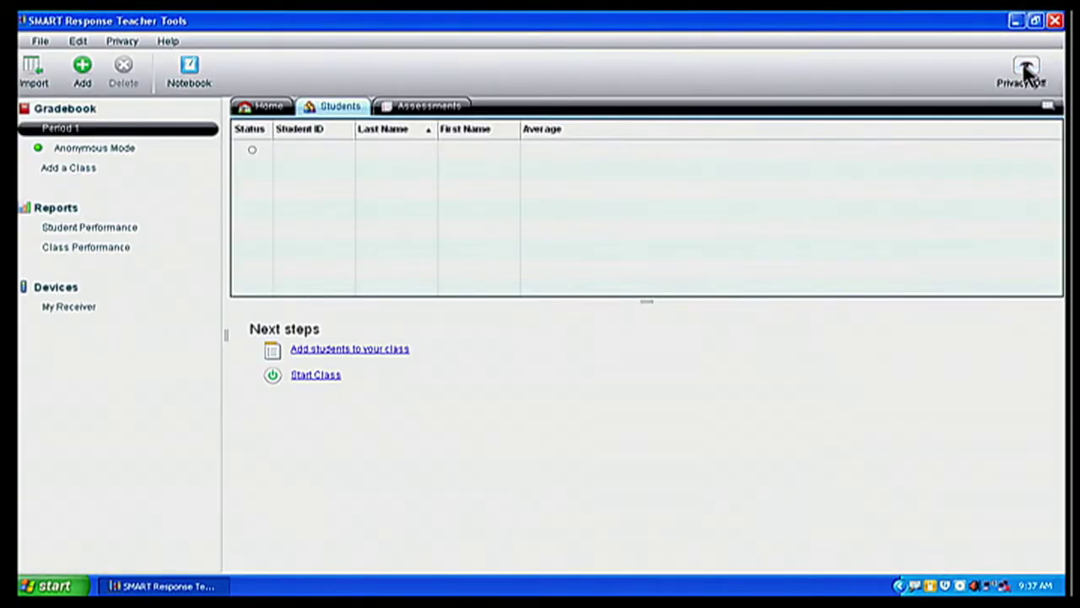
# - Add a blank student record to Period 1 and begin filling in its Student ID
pyautogui.click(251, 149)
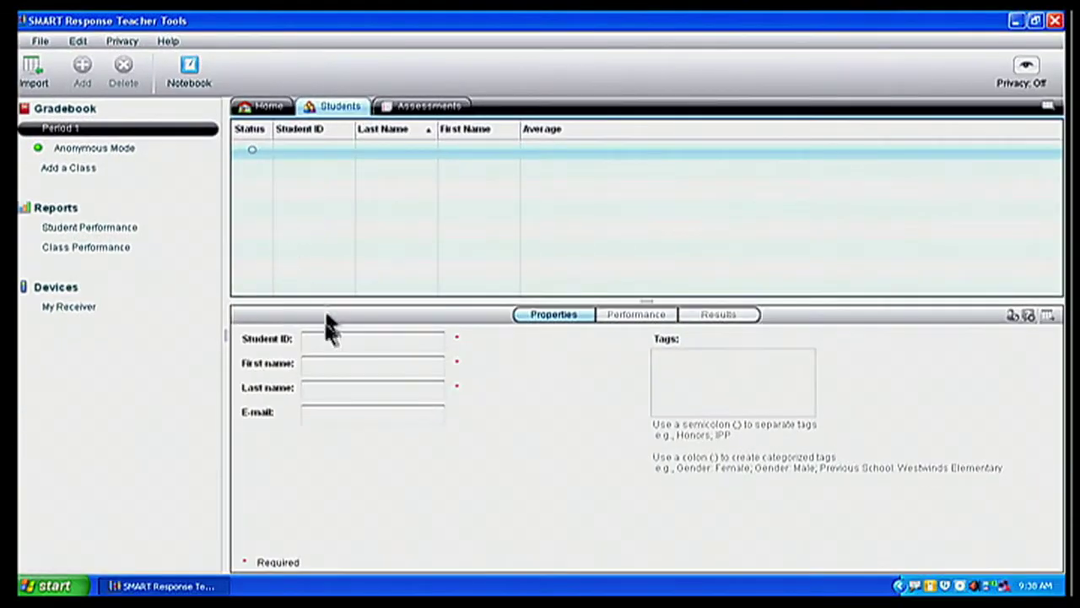
pyautogui.click(521, 589)
# - Enter first name 'student' and change the Student ID from 'Student 1' to the number 1
pyautogui.write('Student')
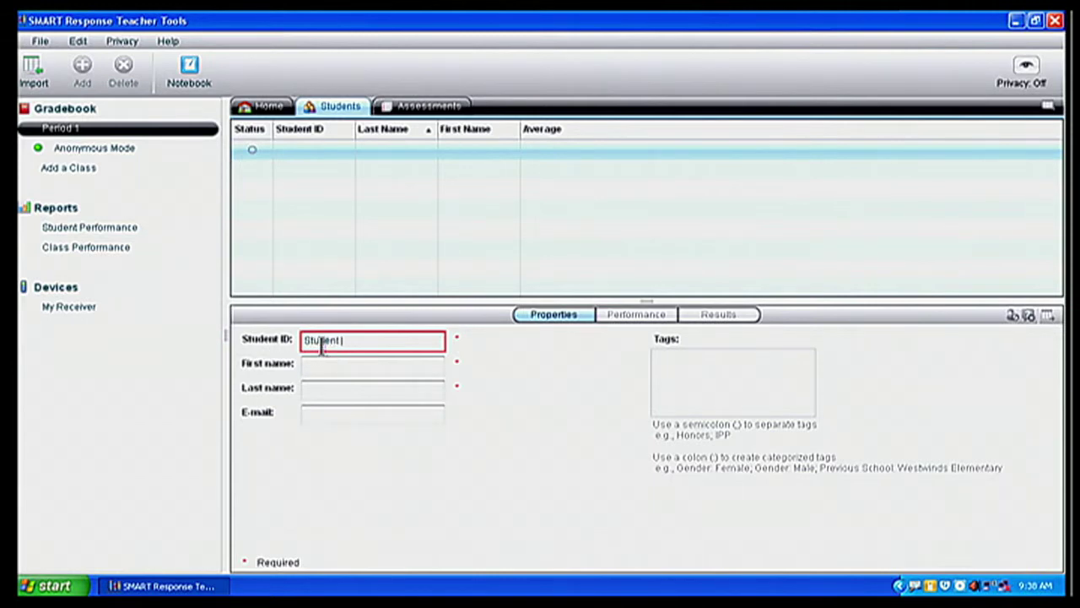
pyautogui.write(' 1')
pyautogui.click(329, 366)
pyautogui.write('stu')
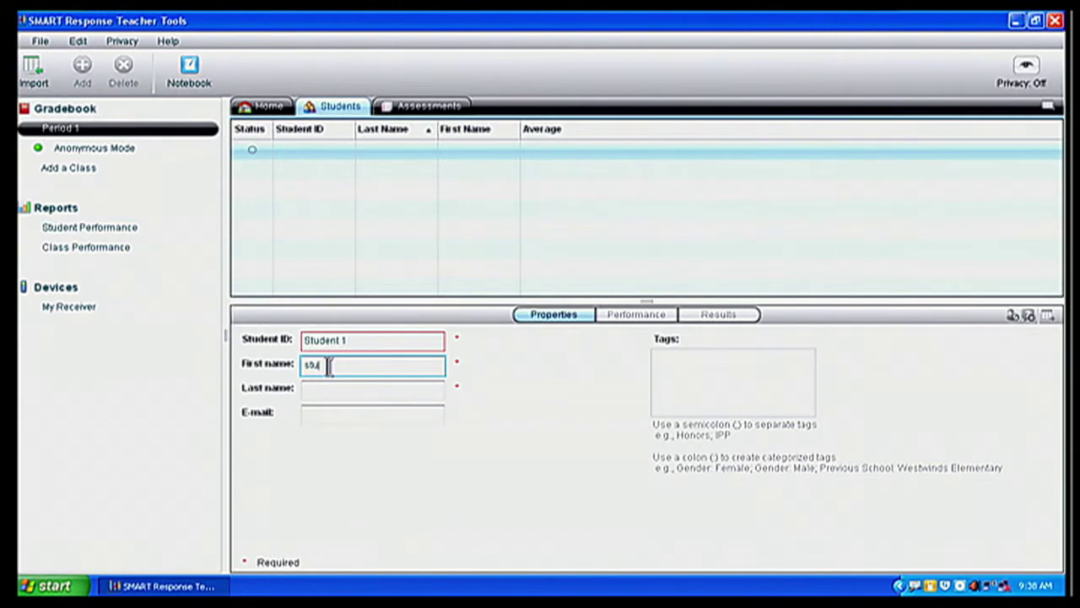
pyautogui.write('dent')
pyautogui.click(369, 343)
pyautogui.press('BackSpace')
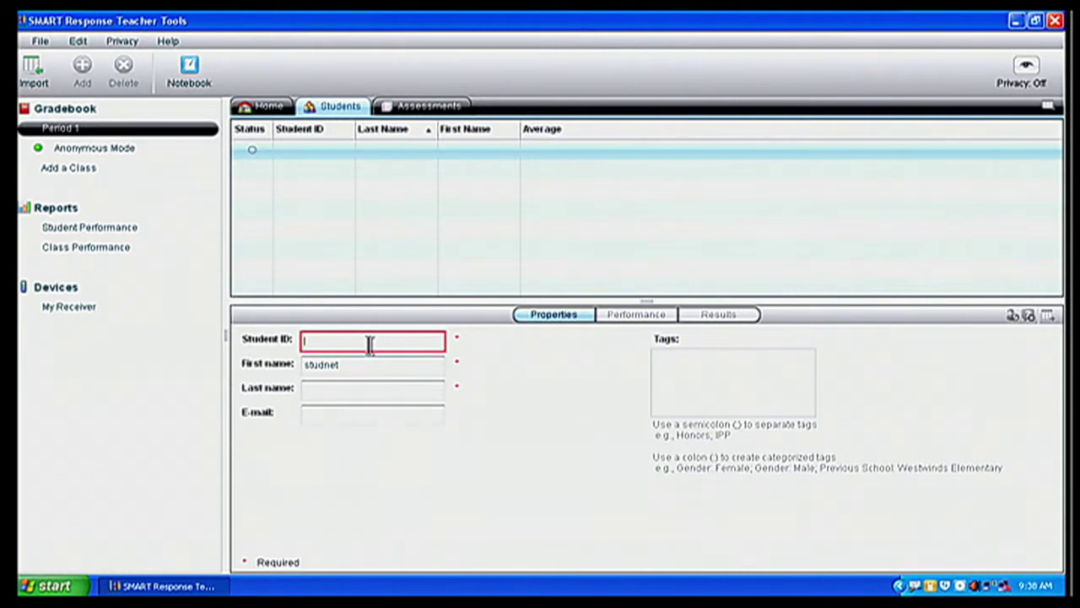
pyautogui.write('1')
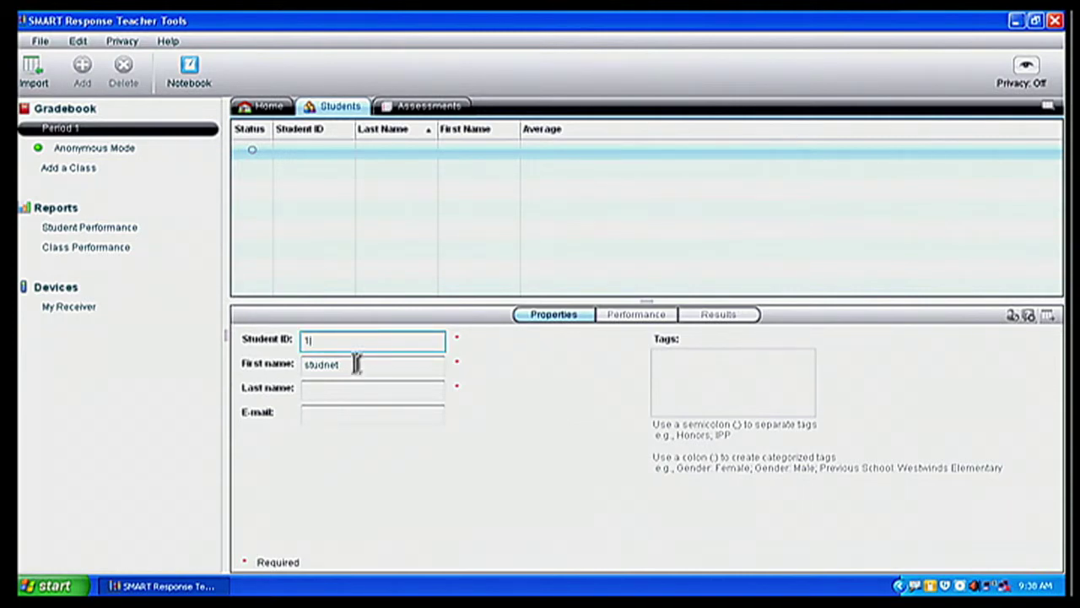
# - Correct the first name to 'student1' and enter the last name 'episd'
pyautogui.doubleClick(352, 369)
pyautogui.click(352, 367)
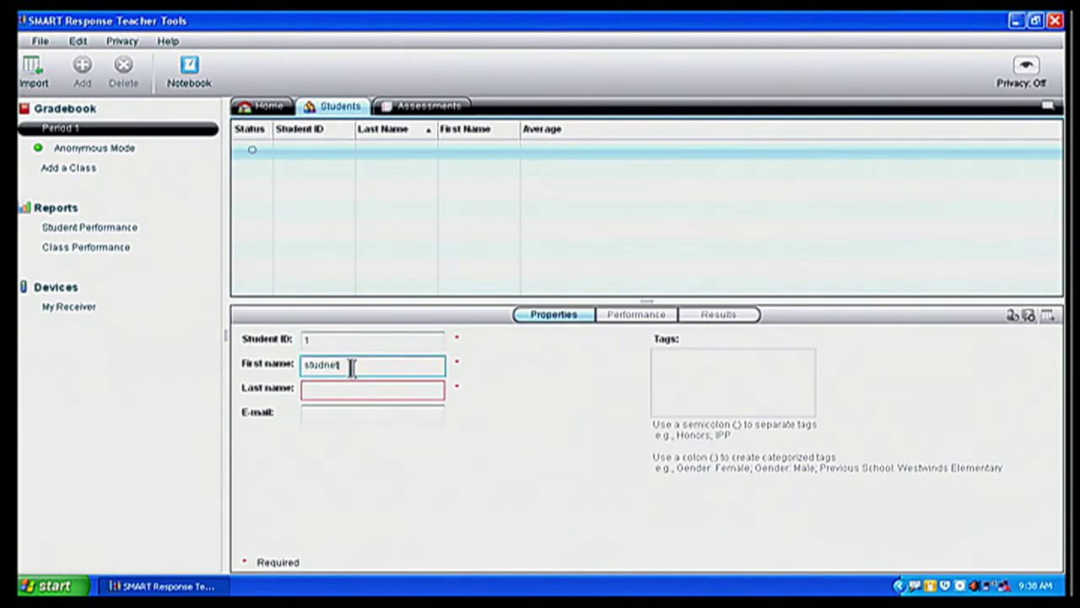
pyautogui.press('BackSpace')
pyautogui.press('BackSpace')
pyautogui.press('BackSpace')
pyautogui.press('BackSpace')
pyautogui.write('dent1')
pyautogui.click(334, 389)
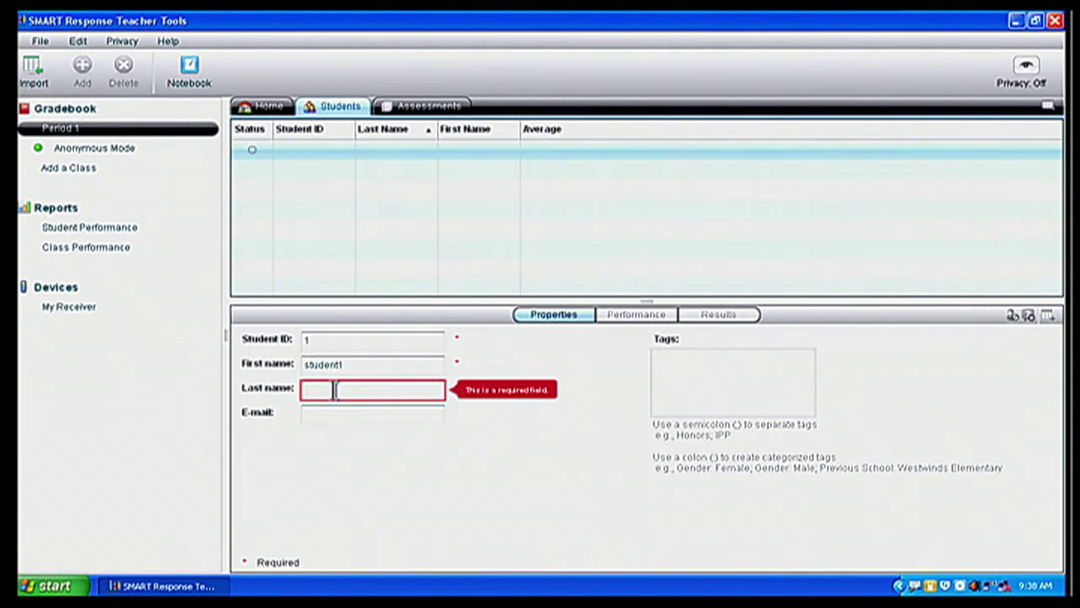
pyautogui.write('episd')
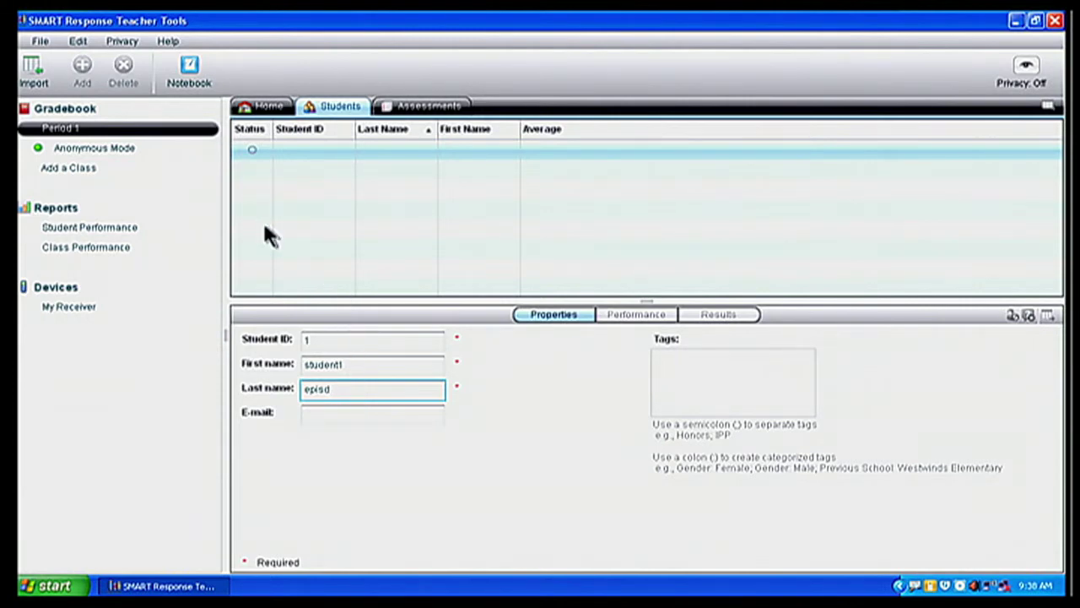
# - Commit the new student record (ID 1, student1 episd) to the Period 1 roster
pyautogui.click(252, 175)
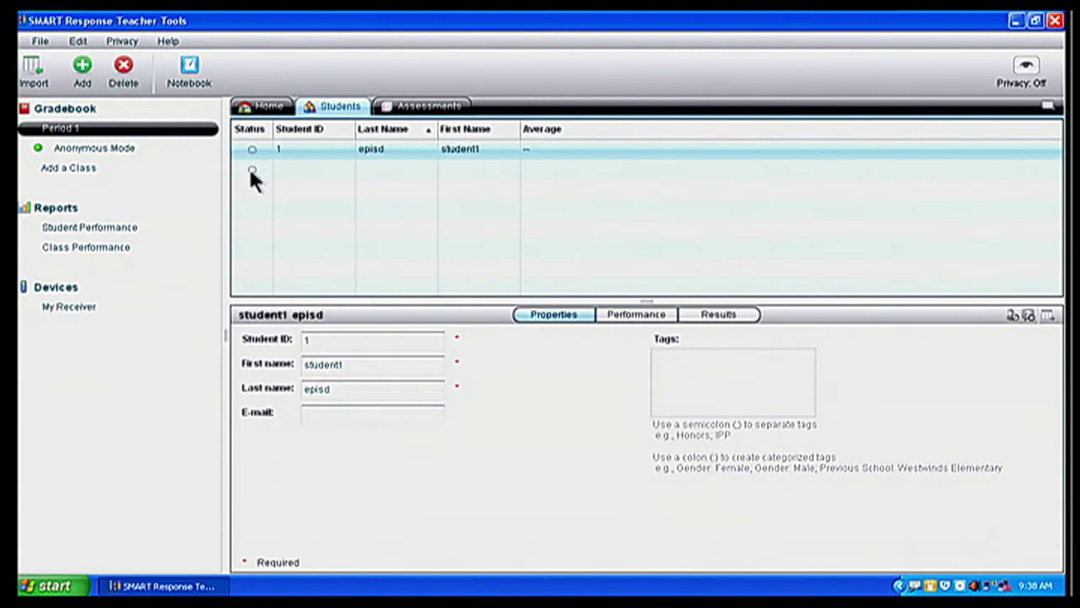